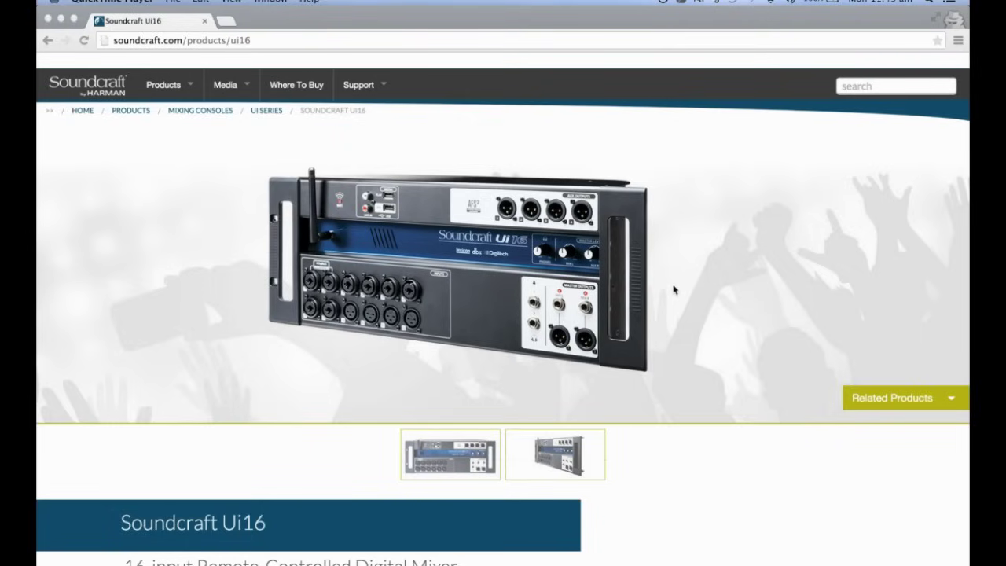
Join the Soundcraft Ui16 Wi-Fi network and load ui-mixer.io in a new Chrome tab
left_click(770, 1)
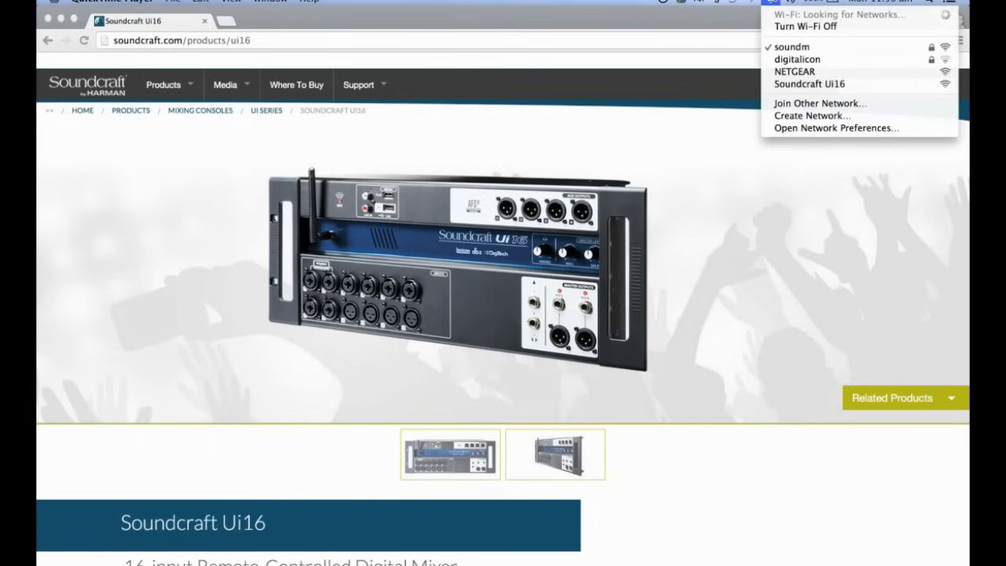
left_click(797, 84)
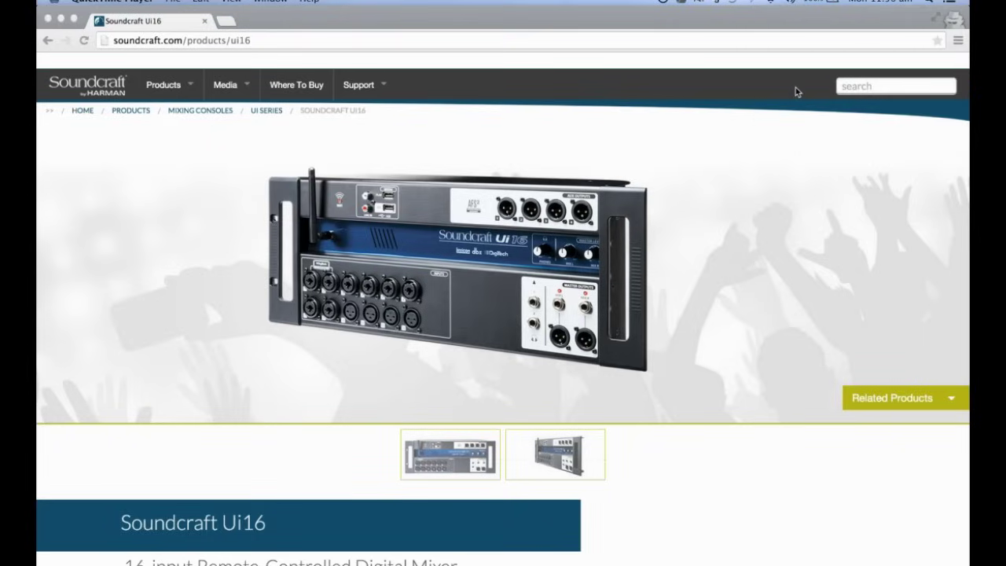
left_click(225, 22)
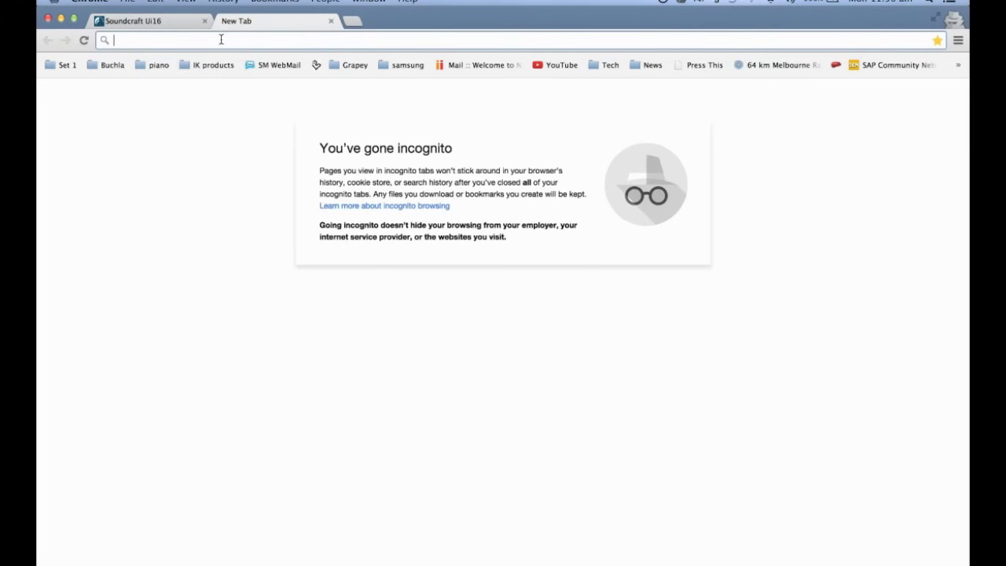
type("ui-")
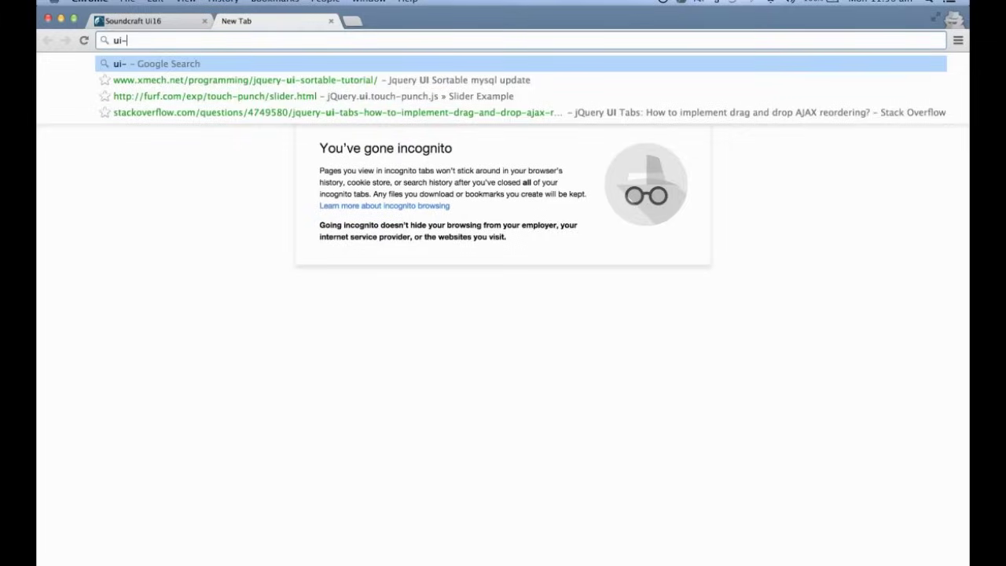
type("mixer.io")
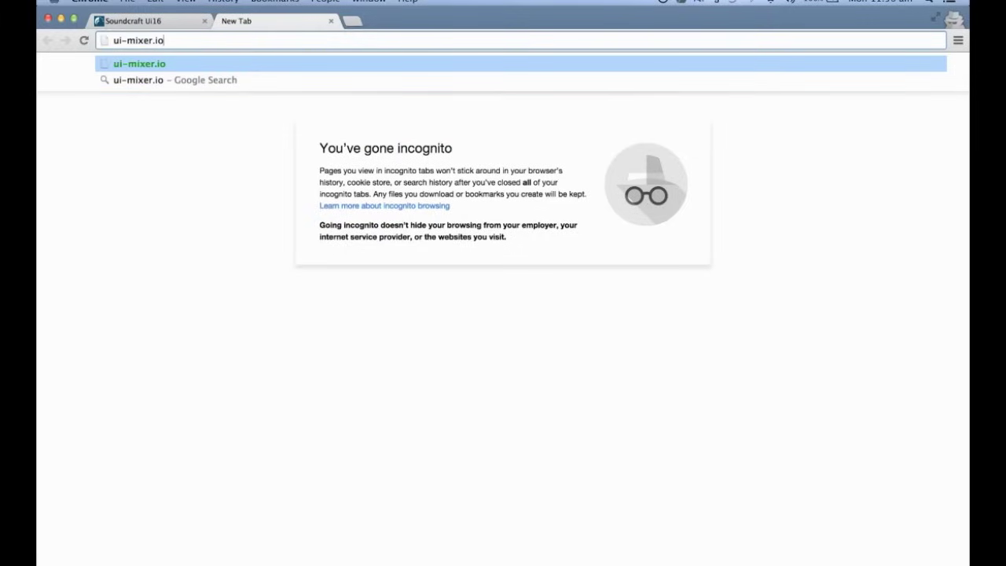
key("Return")
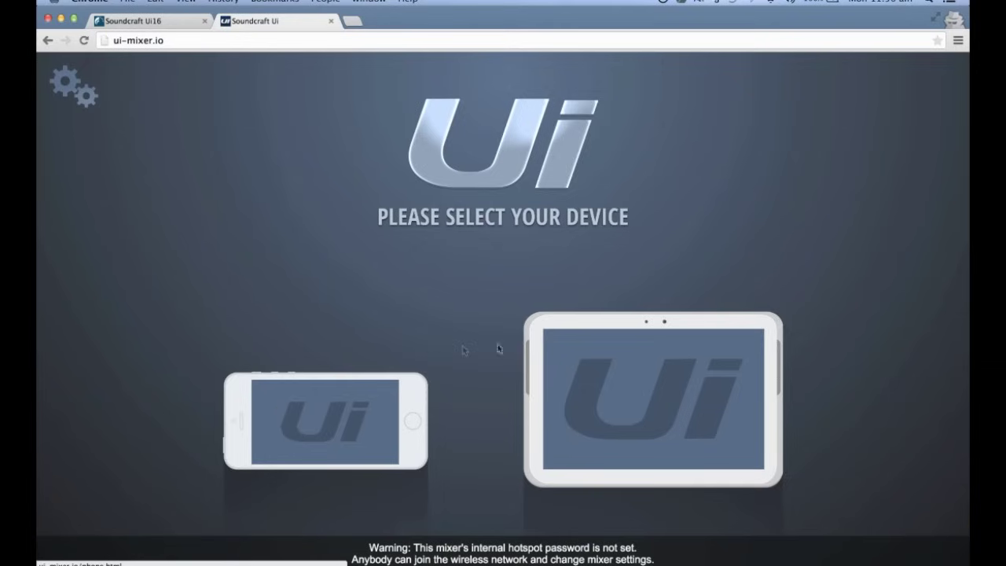
Choose the tablet layout on the device-selection page to load the mixer view
left_click(619, 367)
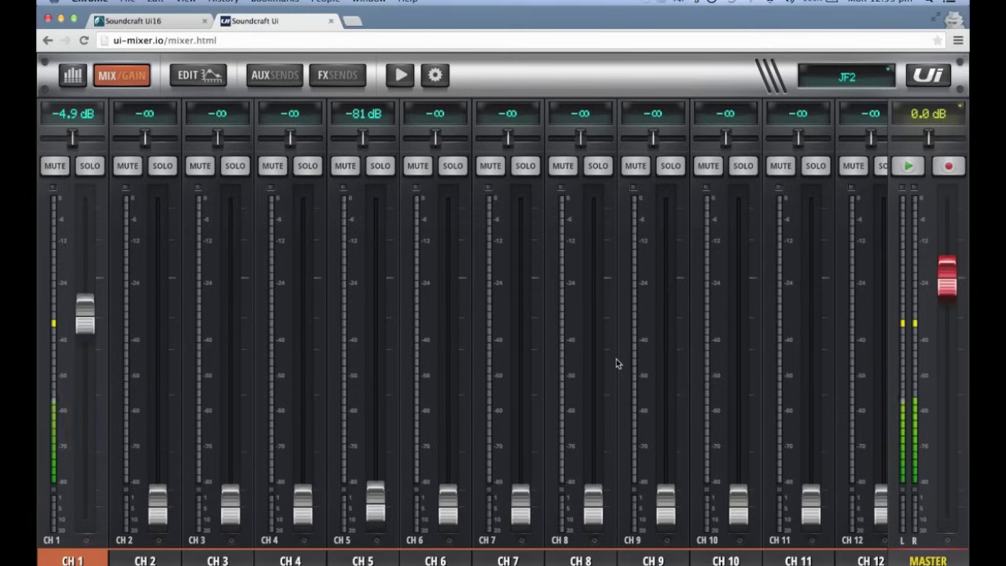
Open the settings Network page showing hotspot, Wi-Fi 192.168.1.78 and LAN 192.168.1.35
left_click(436, 76)
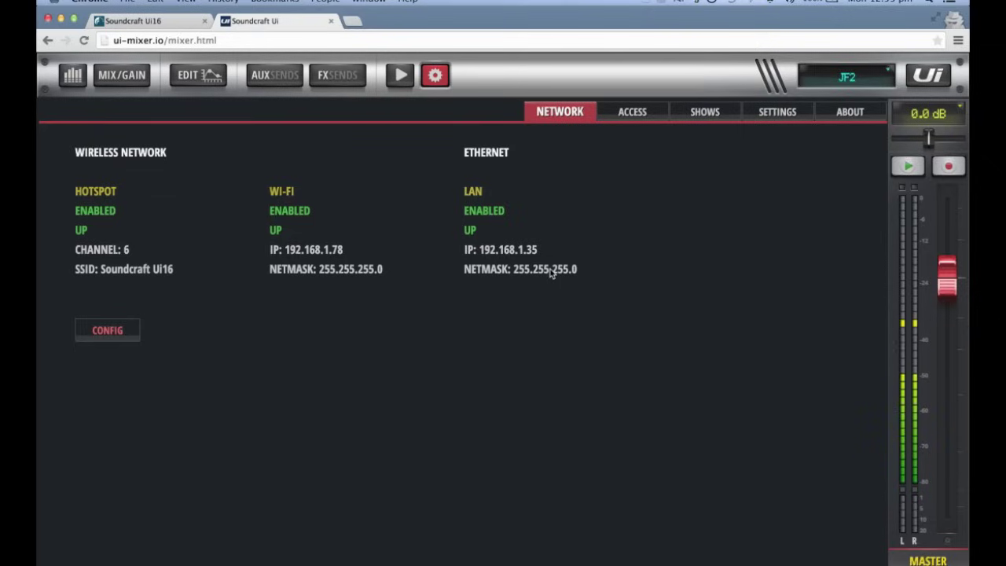
Open CONFIG and log in with the administrator username and password
left_click(107, 331)
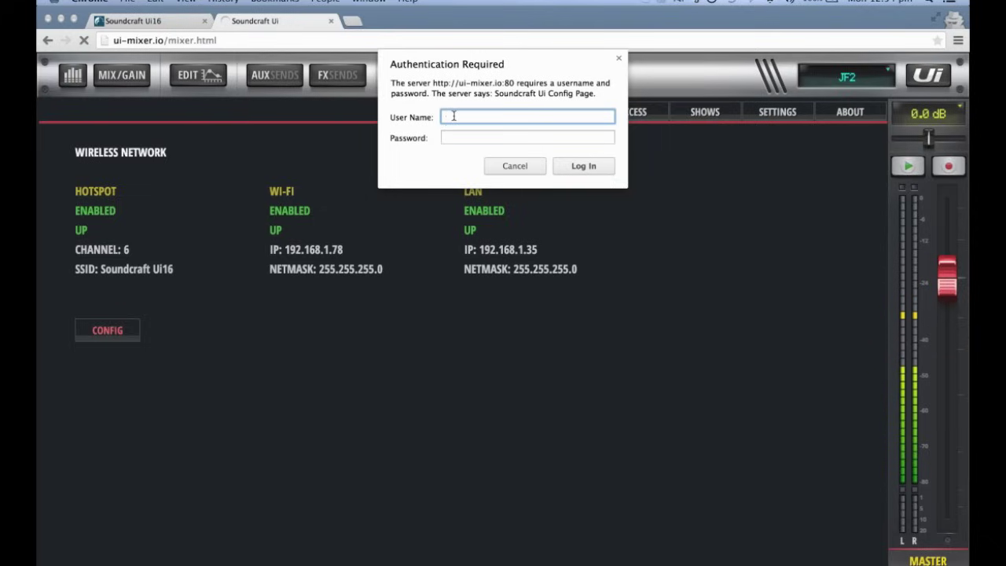
type("admin")
key("Tab")
type("admin")
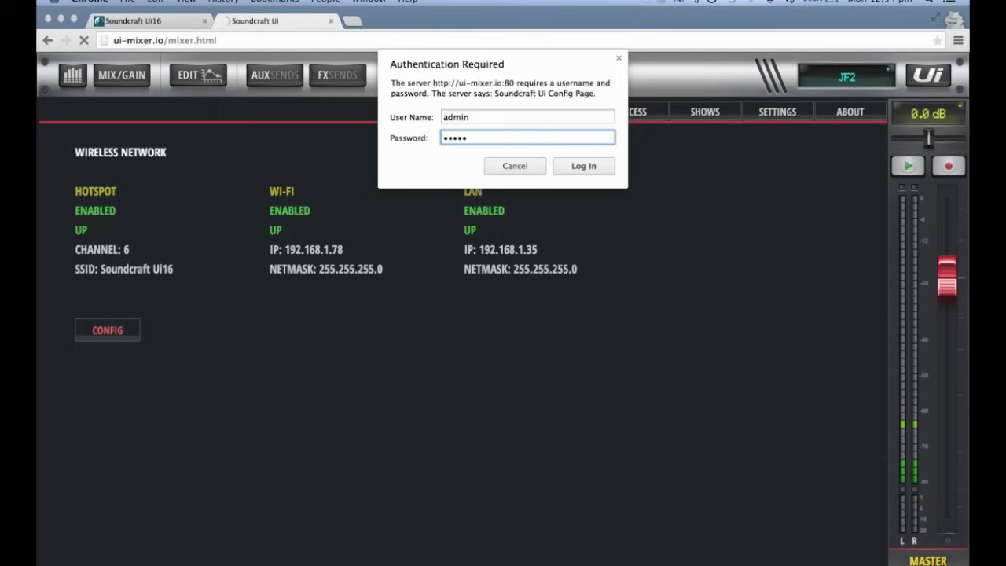
key("Return")
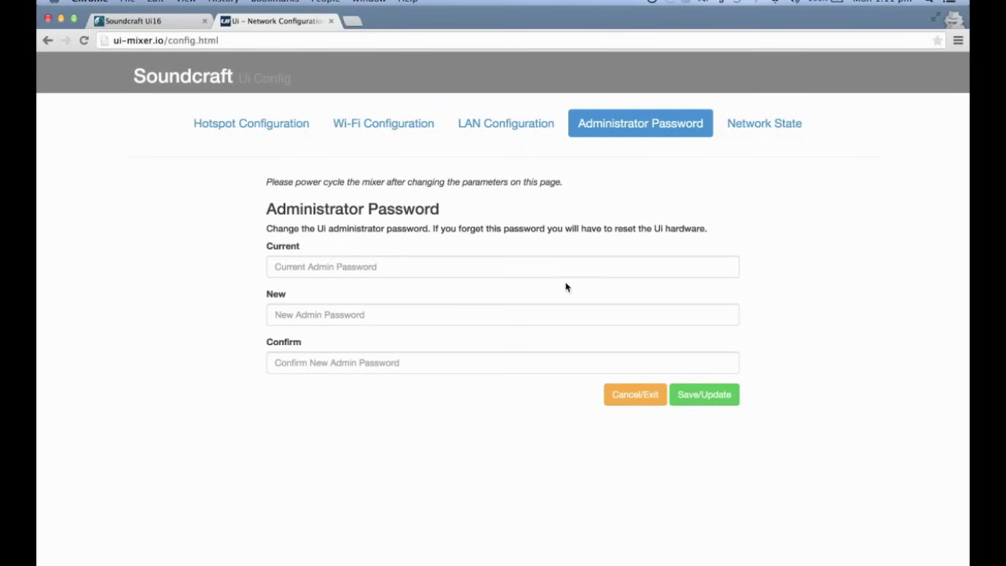
Review the Hotspot, Wi-Fi, LAN and Administrator Password pages, finishing on Network State
left_click(245, 126)
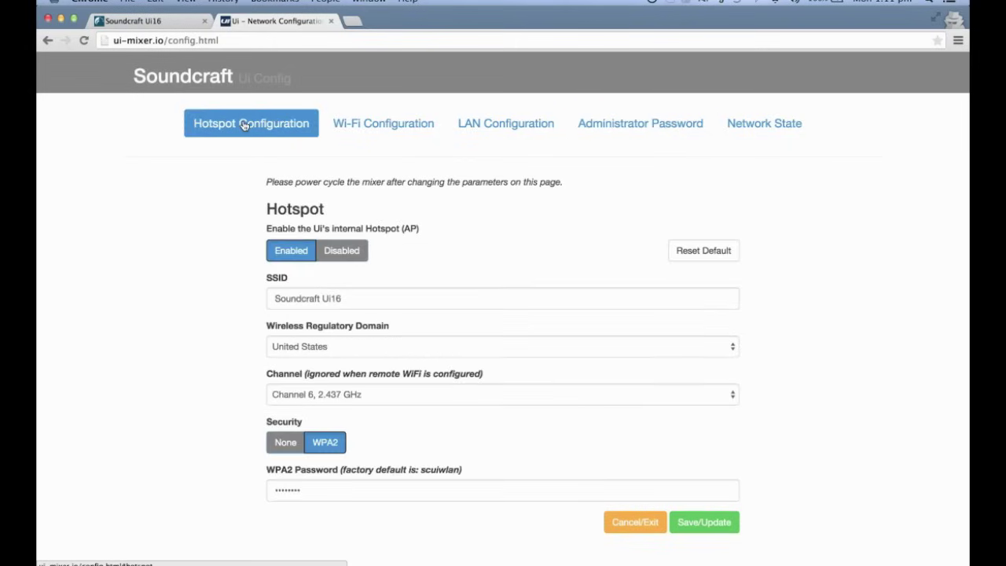
left_click(392, 128)
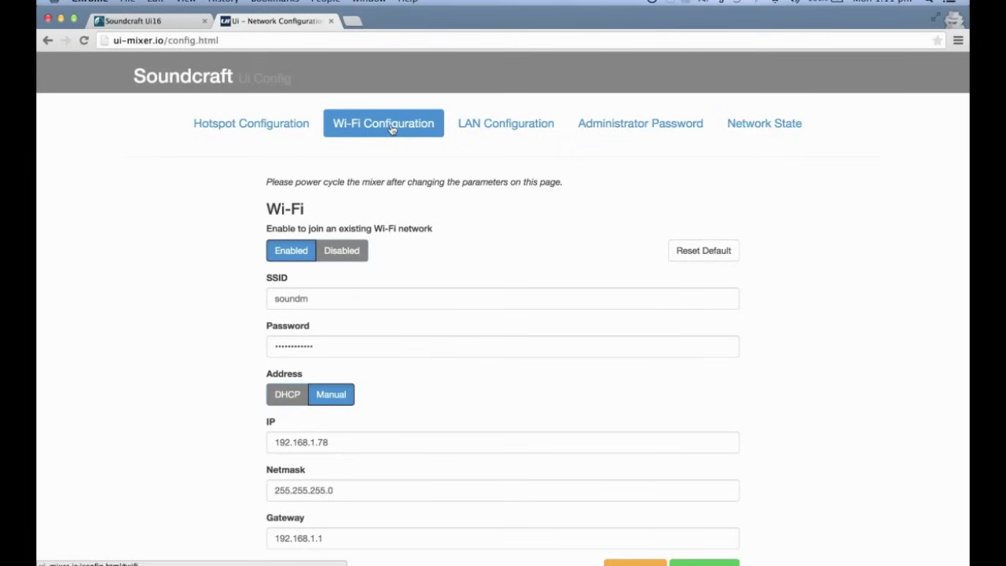
left_click(514, 127)
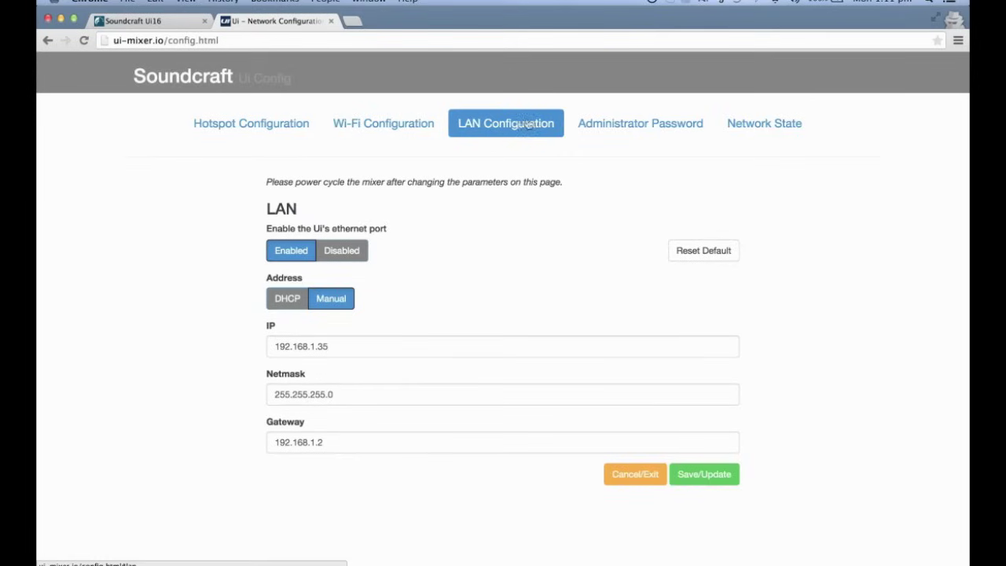
left_click(676, 131)
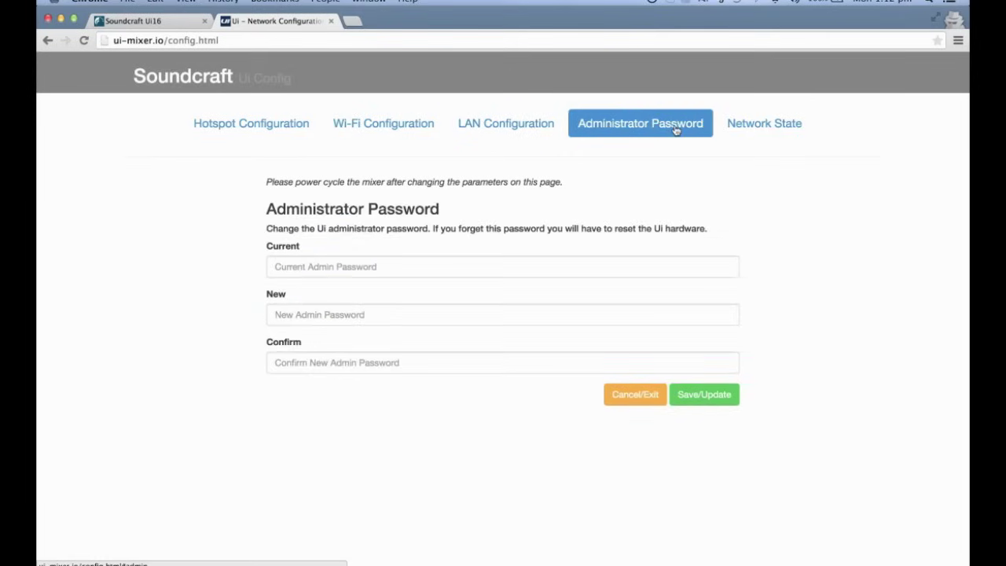
left_click(752, 127)
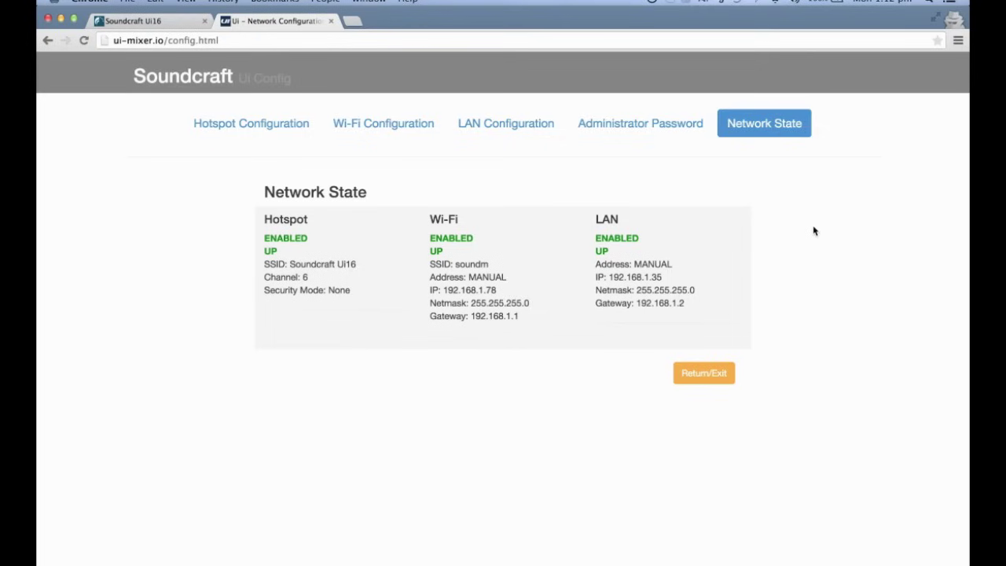
Toggle the hotspot off and on, and security to None then WPA2, on channel 6
left_click(241, 127)
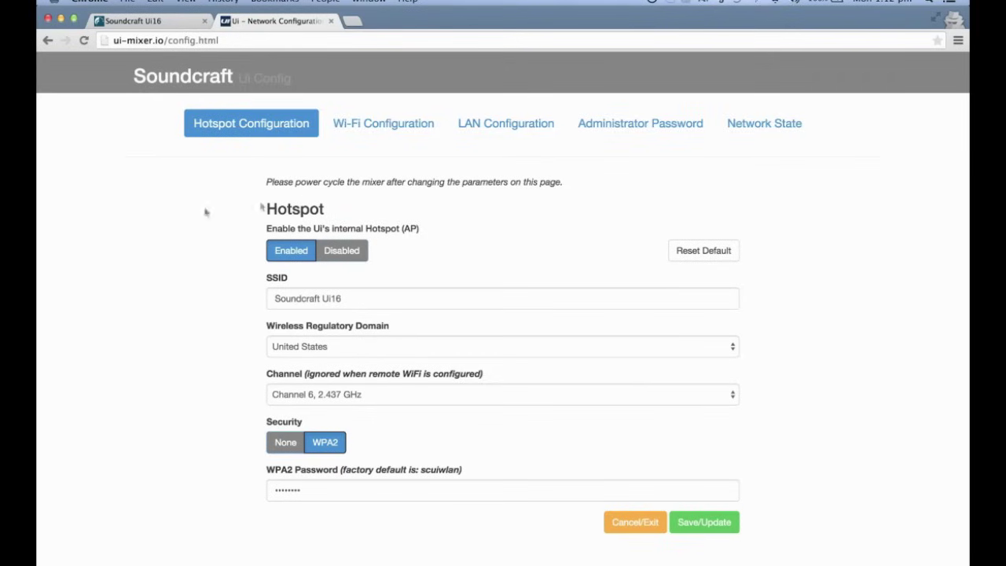
left_click(346, 255)
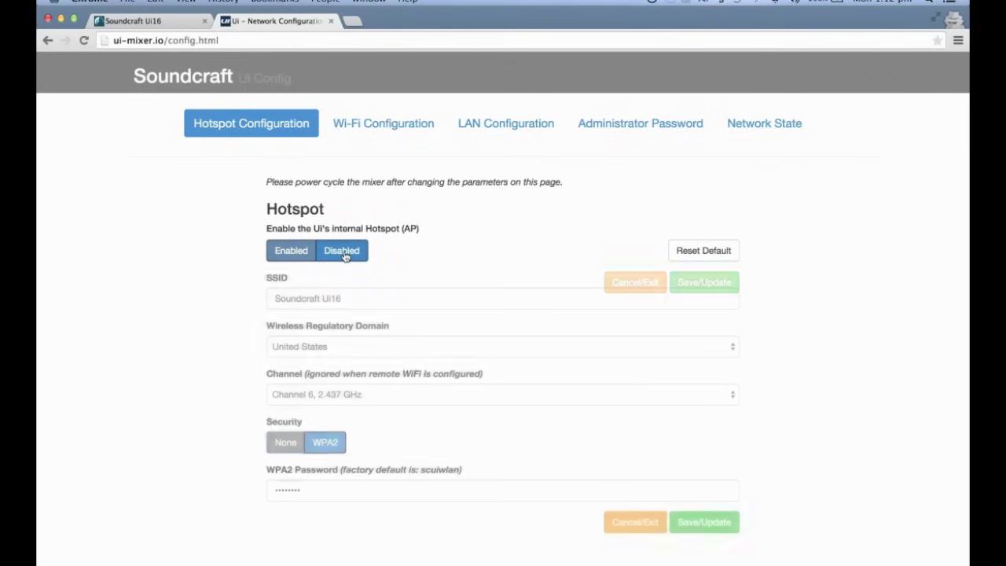
left_click(297, 252)
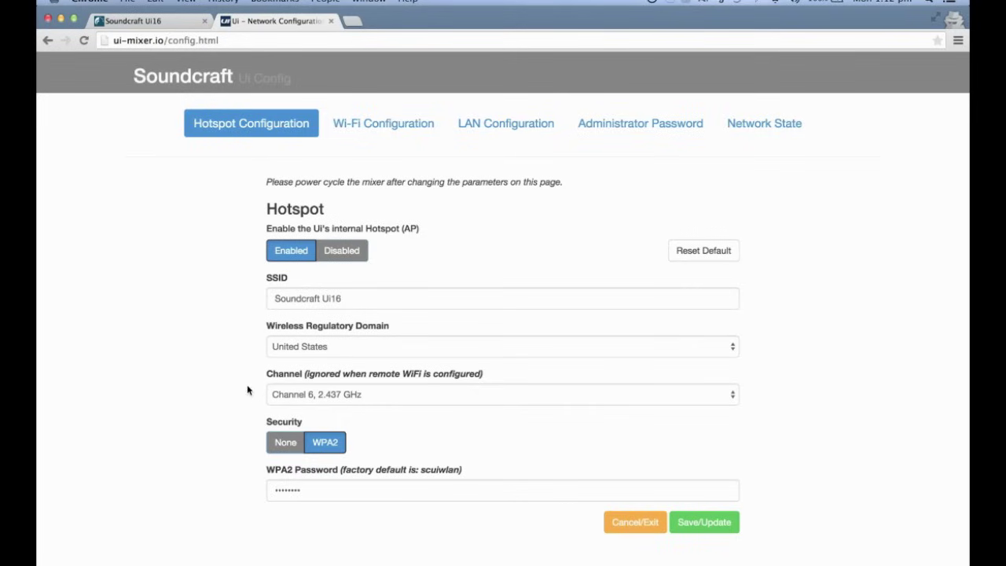
left_click(286, 442)
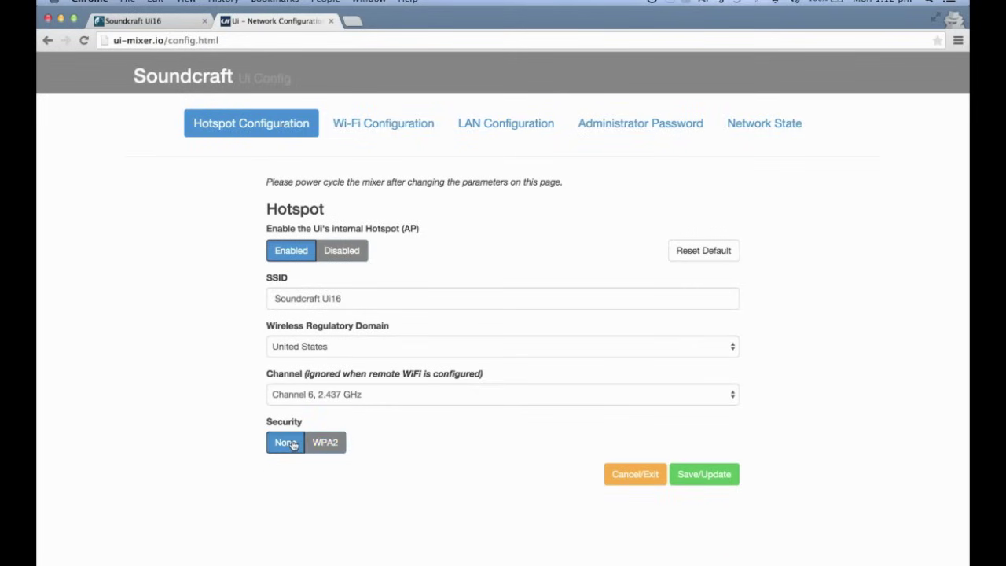
left_click(324, 443)
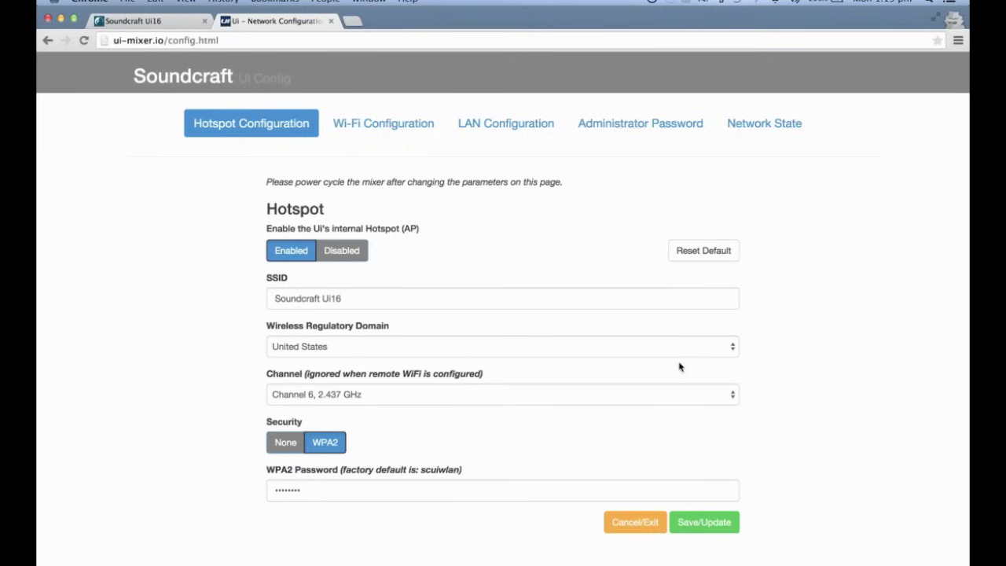
Toggle Wi-Fi joining off and on, then review SSID soundm with DHCP IP 192.168.1.78
left_click(378, 123)
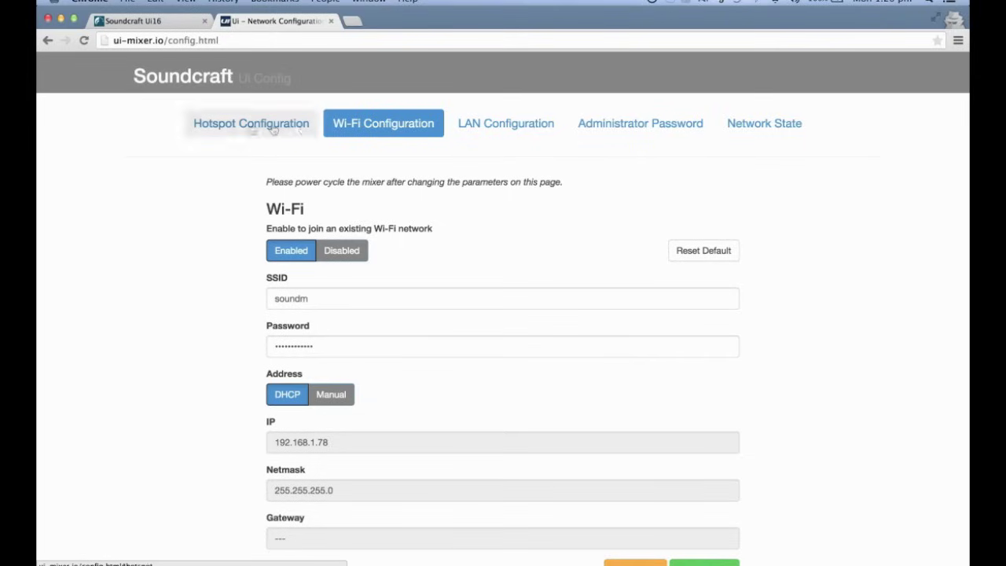
left_click(352, 253)
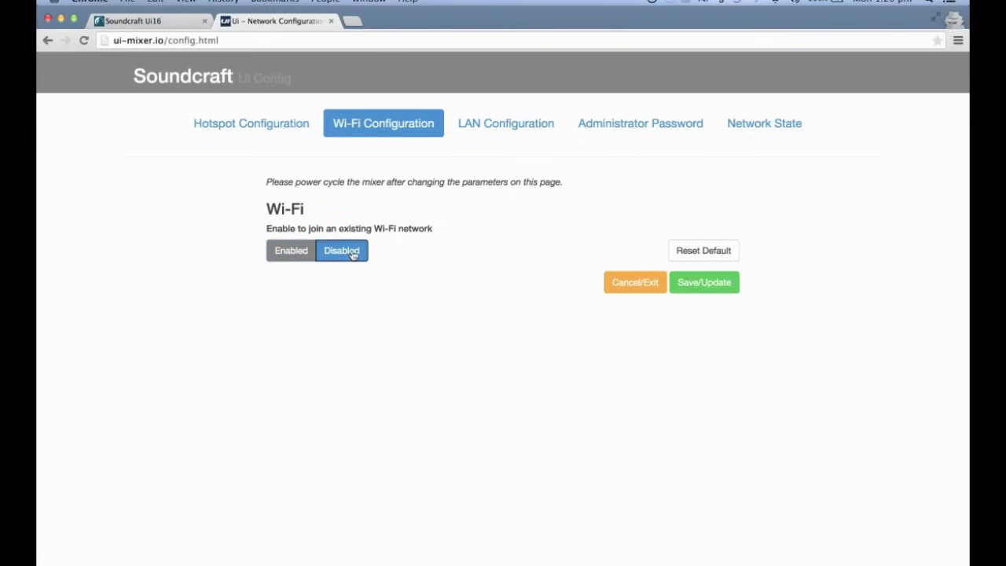
left_click(292, 253)
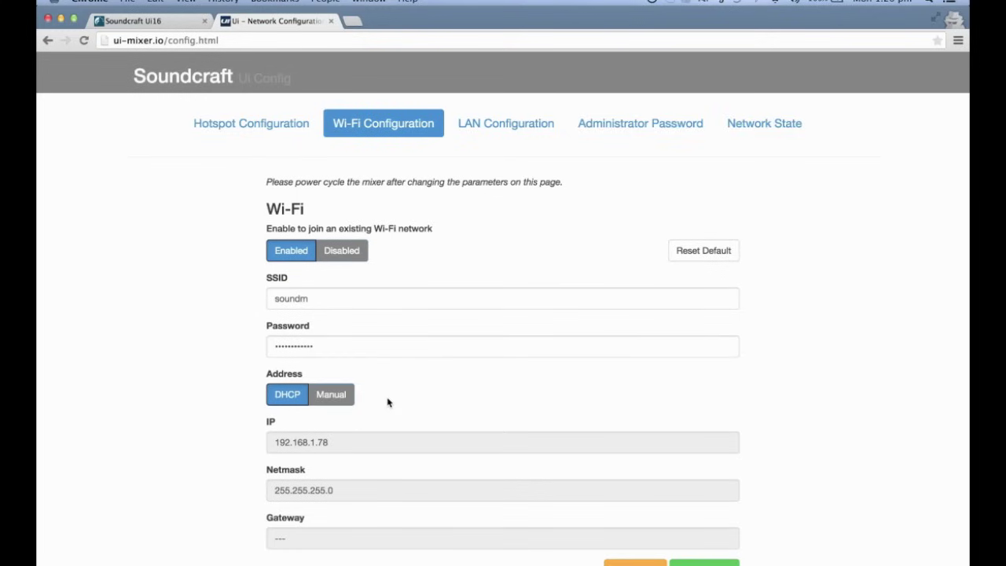
scroll(386, 403, "down", 1)
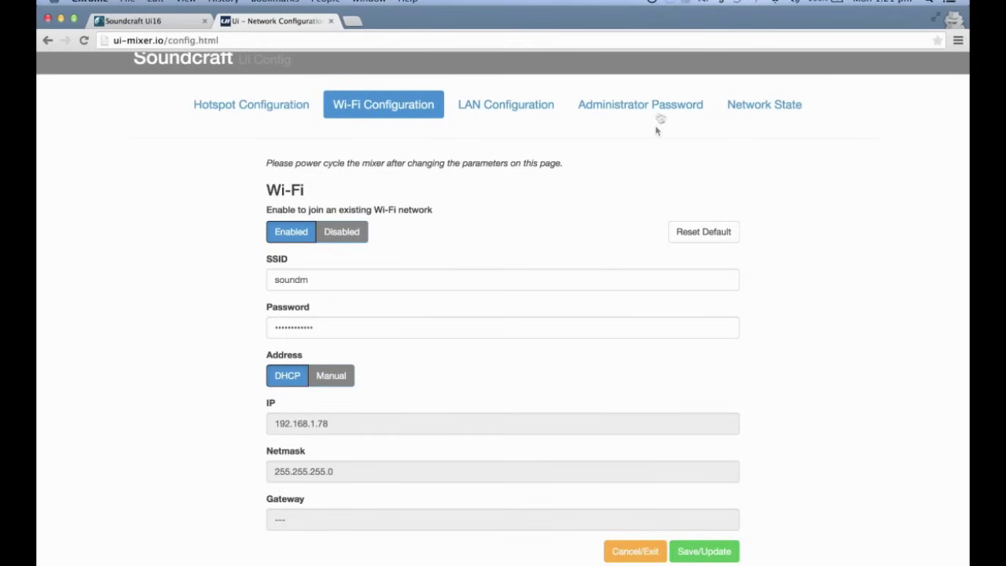
Toggle the ethernet port off and on, keeping manual IP 192.168.1.35 and gateway 192.168.1.2
left_click(537, 105)
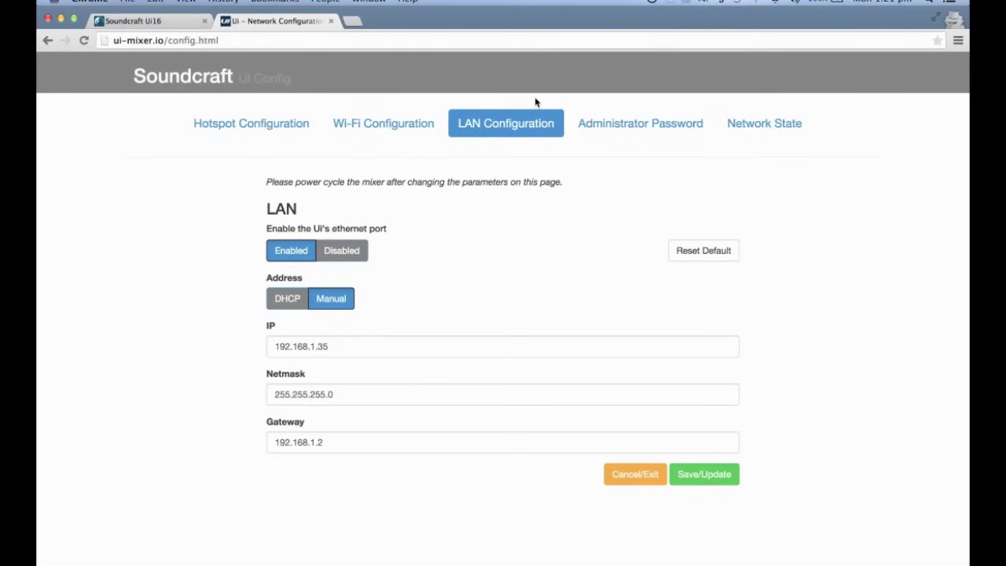
left_click(343, 250)
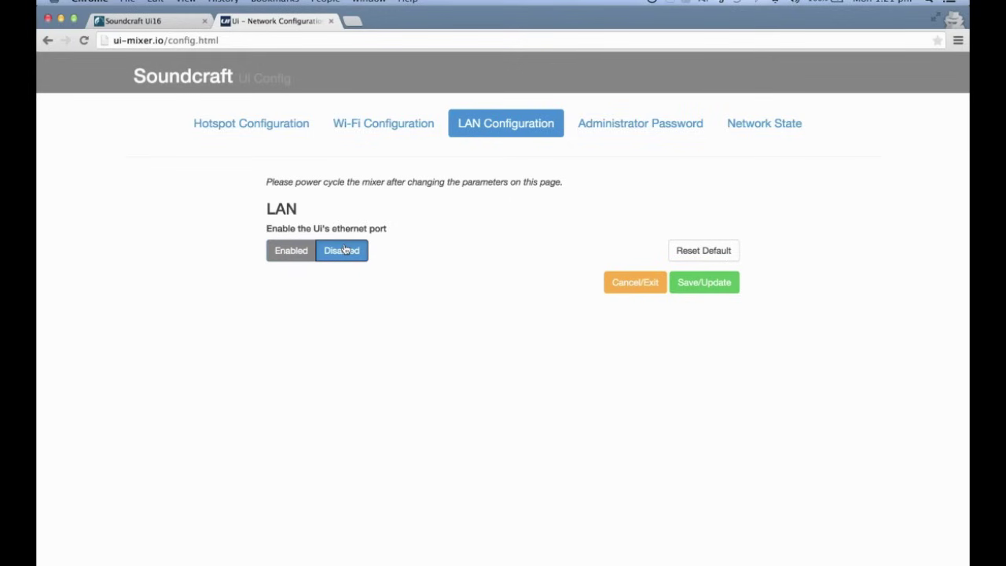
left_click(290, 250)
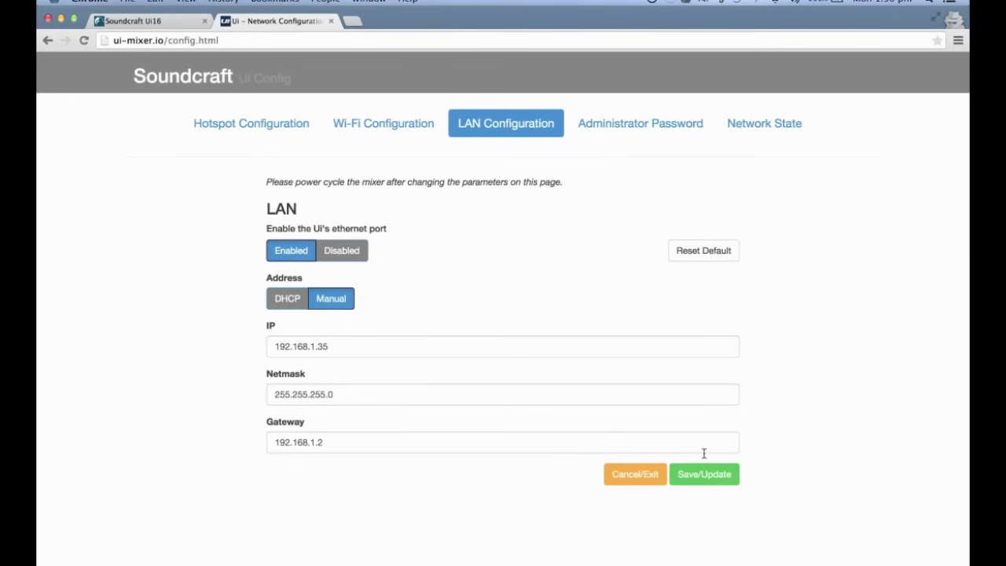
Show the Administrator Password form with empty current, new and confirm fields
left_click(656, 129)
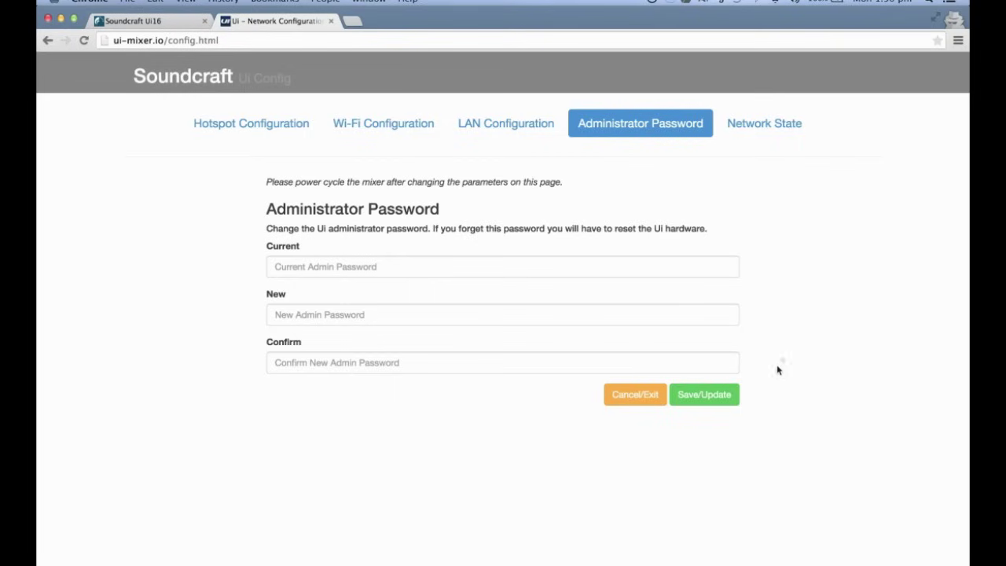
Show the Network State page summarising hotspot, Wi-Fi and LAN status
left_click(769, 123)
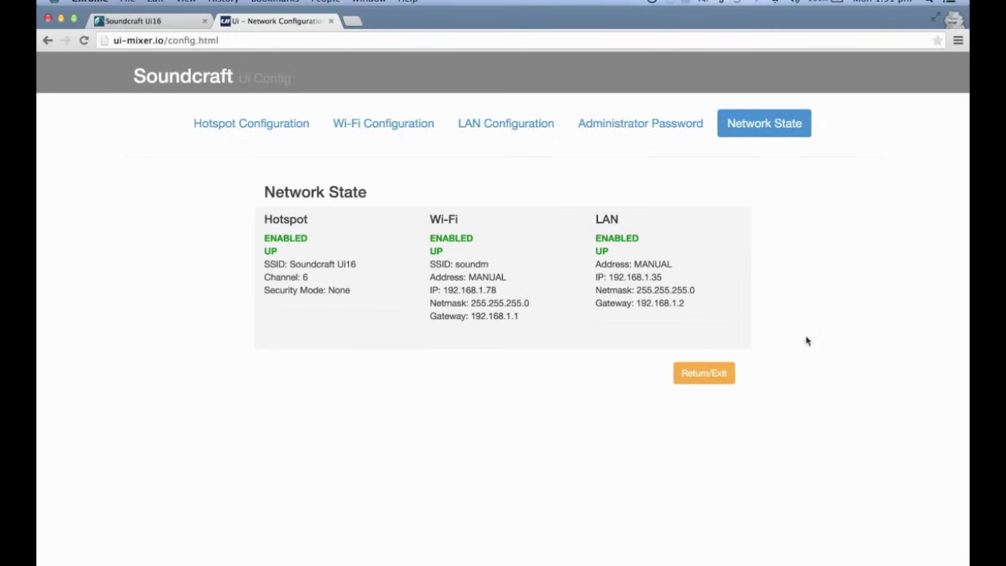
Exit configuration, open the tablet mixer, and show its Network page listing Wi-Fi 192.168.1.78
left_click(699, 374)
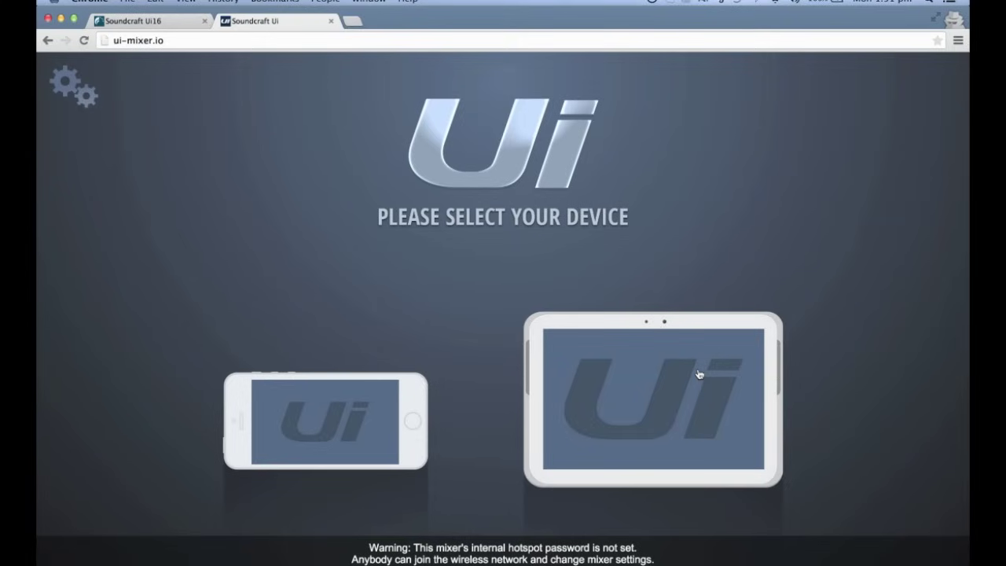
left_click(638, 359)
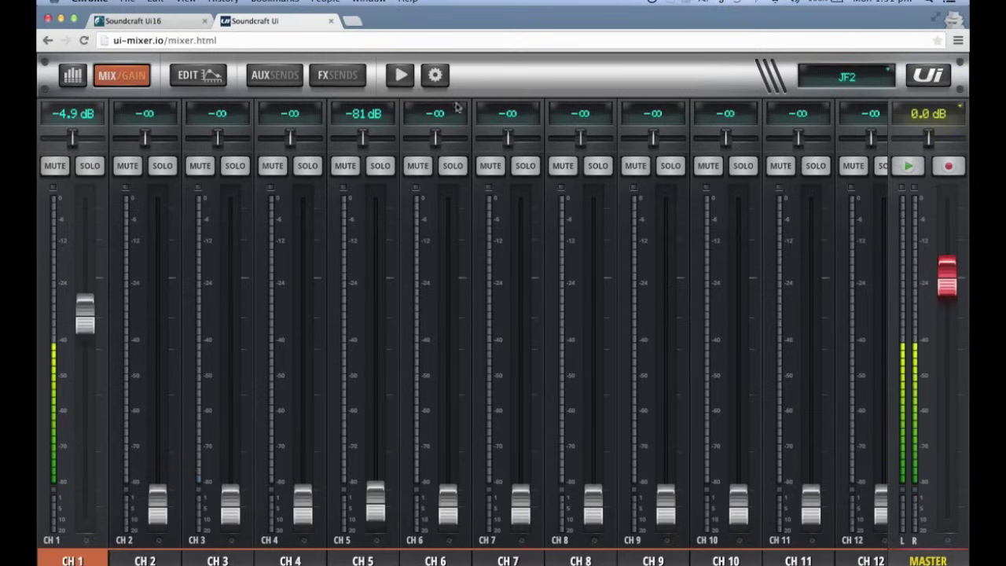
left_click(435, 76)
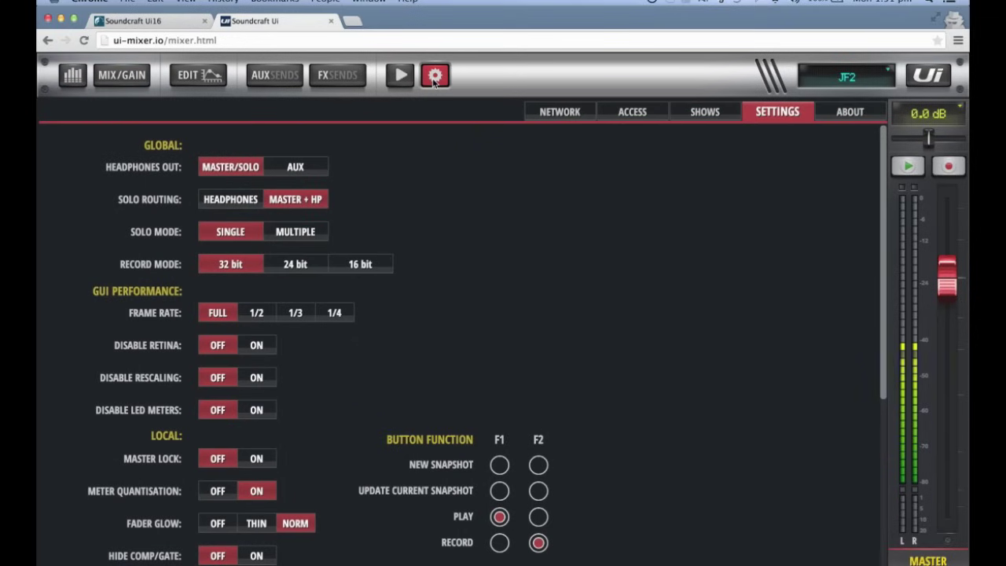
left_click(560, 110)
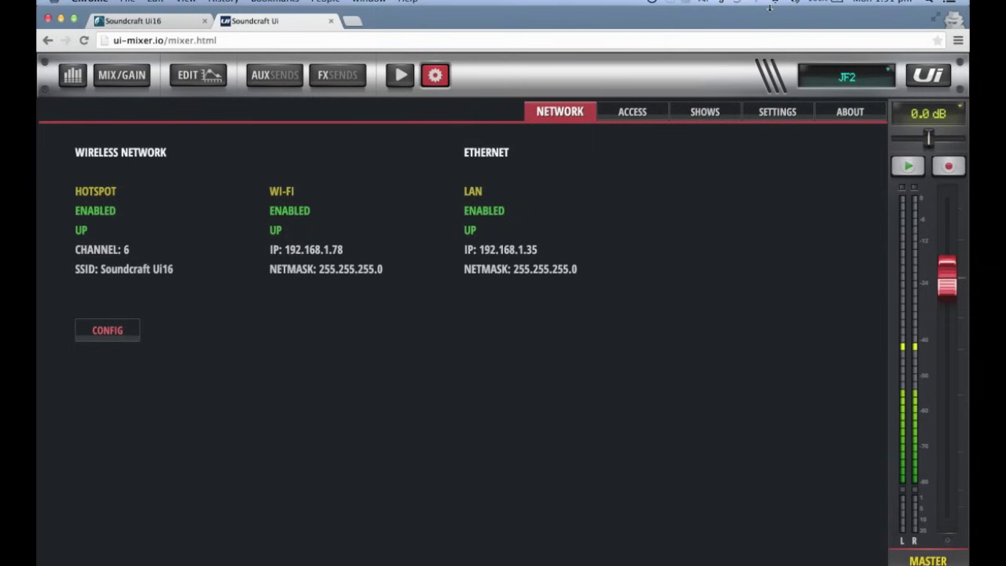
Switch the computer's Wi-Fi from the Soundcraft Ui16 hotspot to the soundm network
left_click(777, 2)
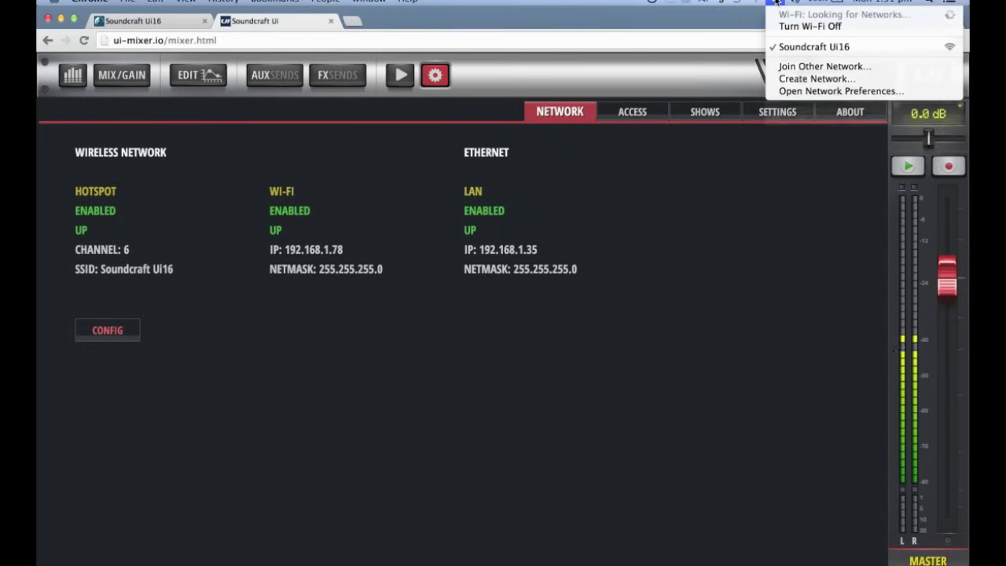
left_click(776, 2)
left_click(777, 3)
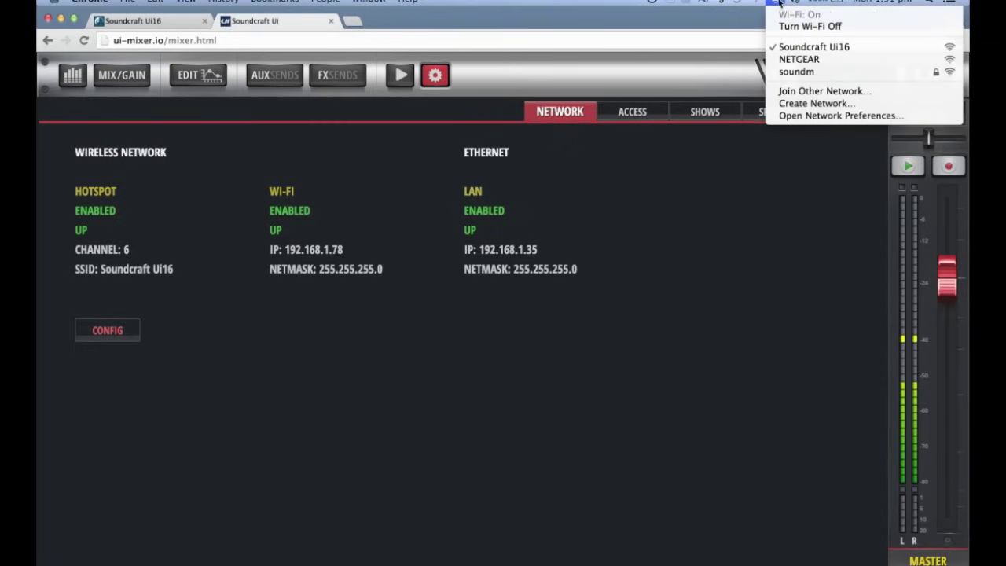
left_click(796, 72)
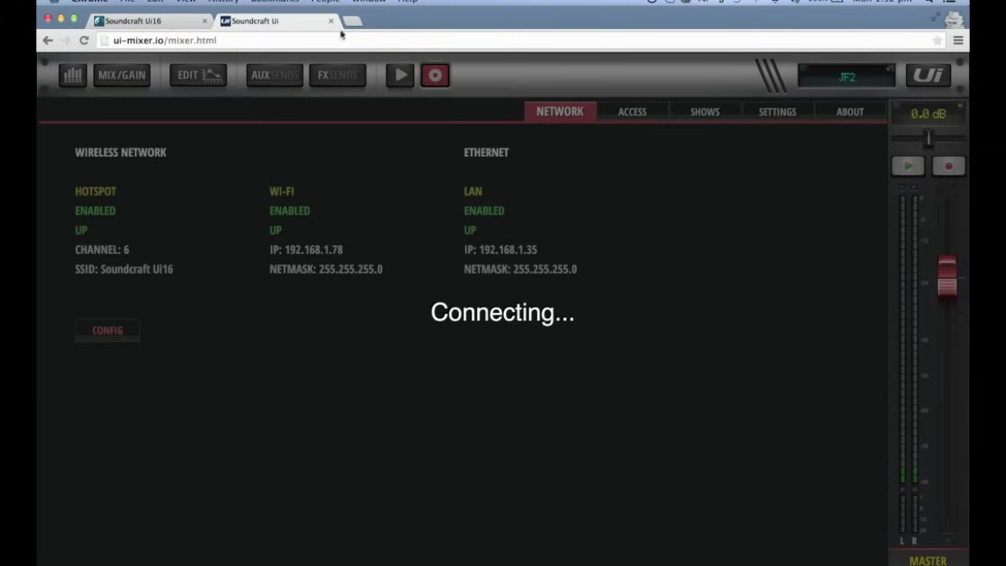
Load 192.168.1.78 in a new Chrome tab to reach the Ui device-selection screen
left_click(353, 22)
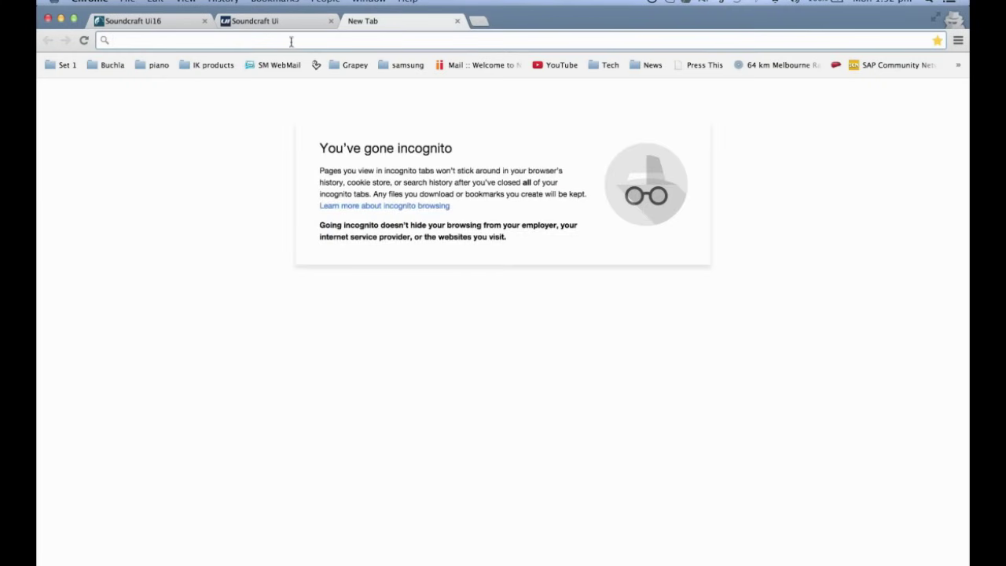
type("192.168.1.78")
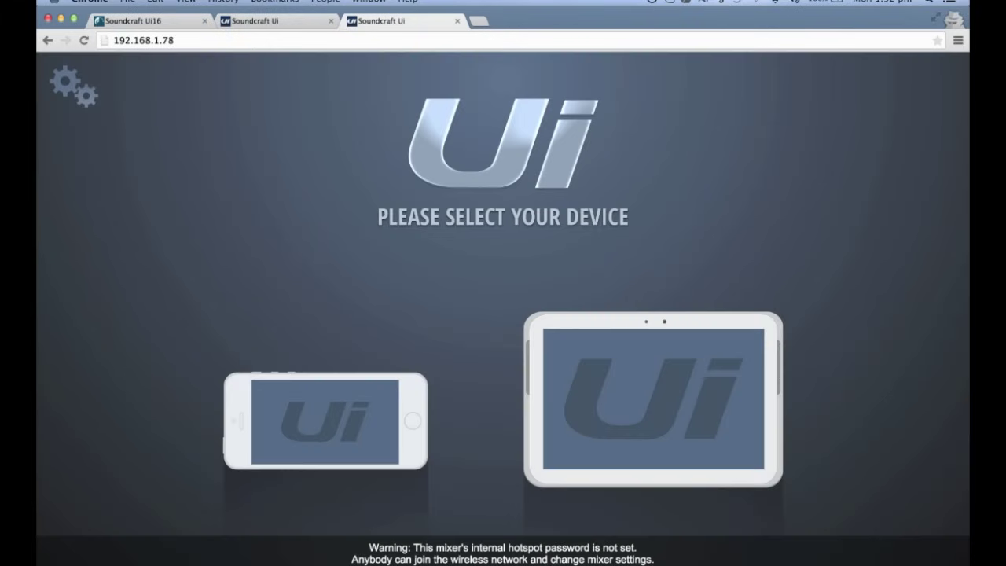
Open the tablet mixer at 192.168.1.78 and pan across the strips from CH7 to Master and back
left_click(642, 358)
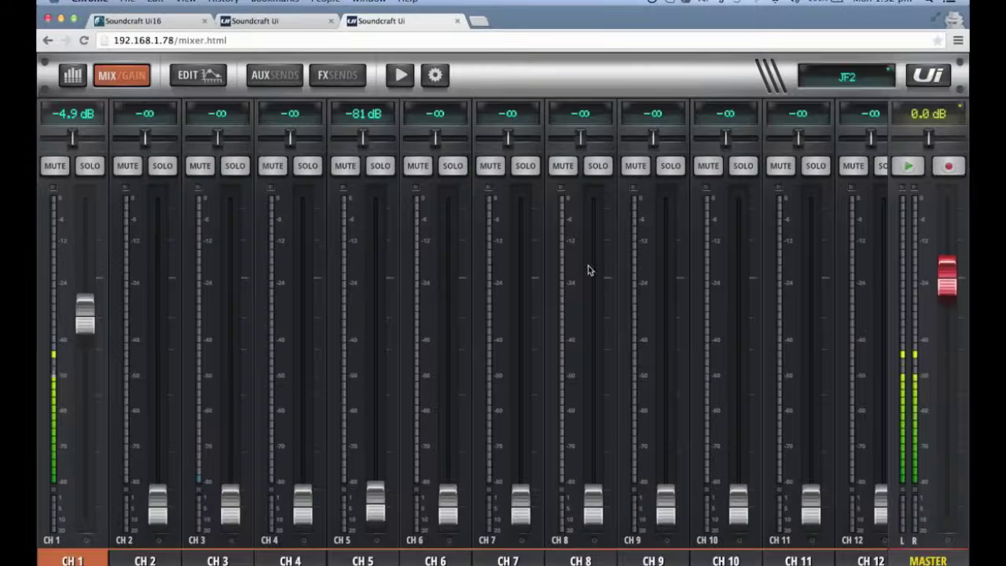
left_click_drag(588, 269, 653, 294)
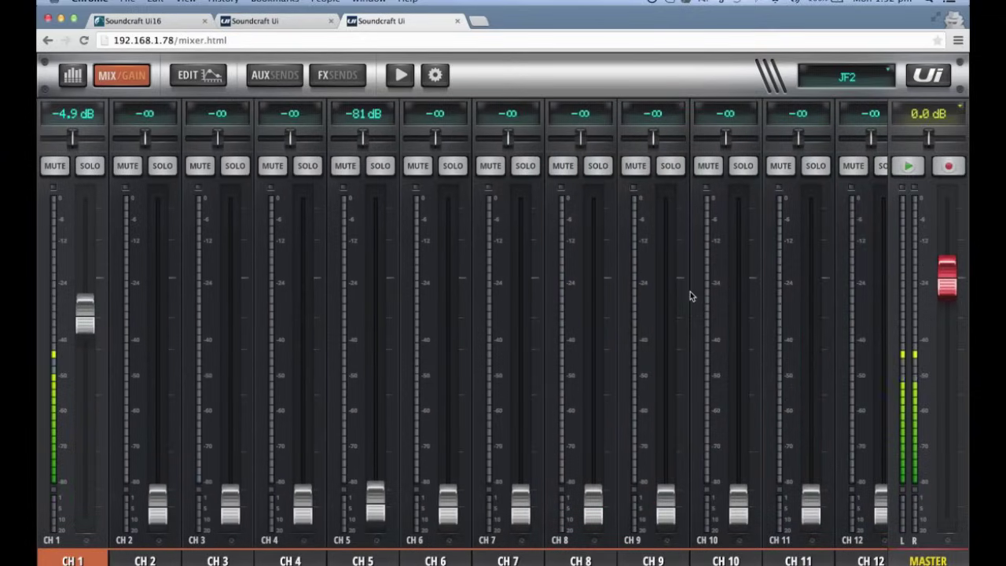